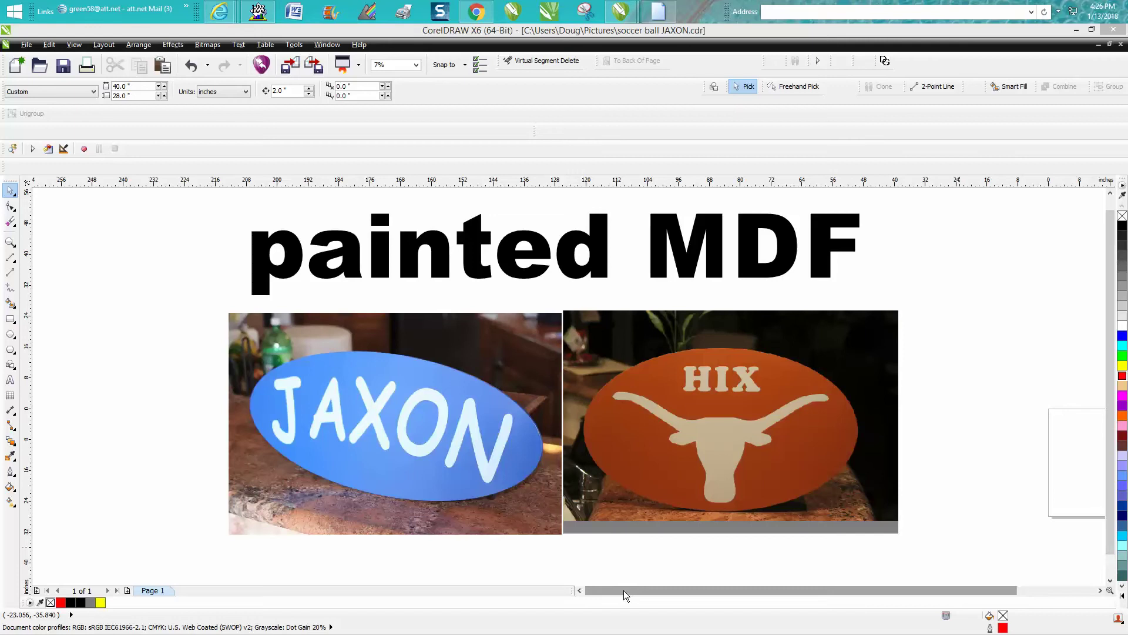
Draw a red-outlined ellipse about 31 by 13.5 inches and center it on the page
{"action": "scroll", "coordinate": [623, 590], "scroll_direction": "right", "scroll_amount": 2}
{"action": "scroll", "coordinate": [626, 589], "scroll_direction": "right", "scroll_amount": 2}
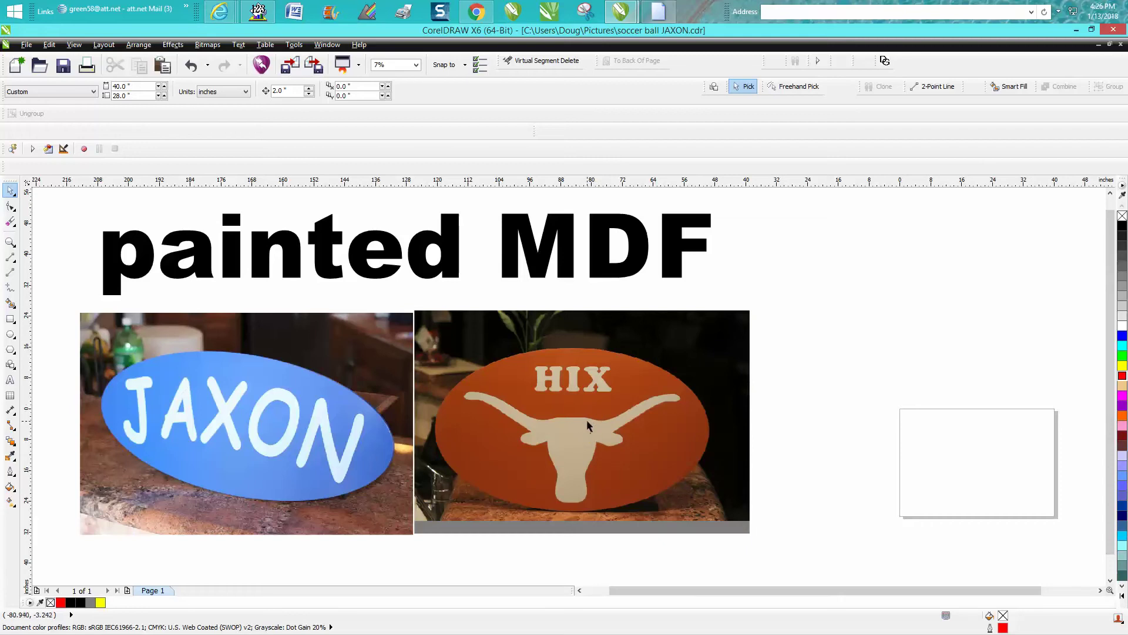
{"action": "left_click", "coordinate": [10, 243]}
{"action": "left_click_drag", "start_coordinate": [892, 395], "coordinate": [1050, 536]}
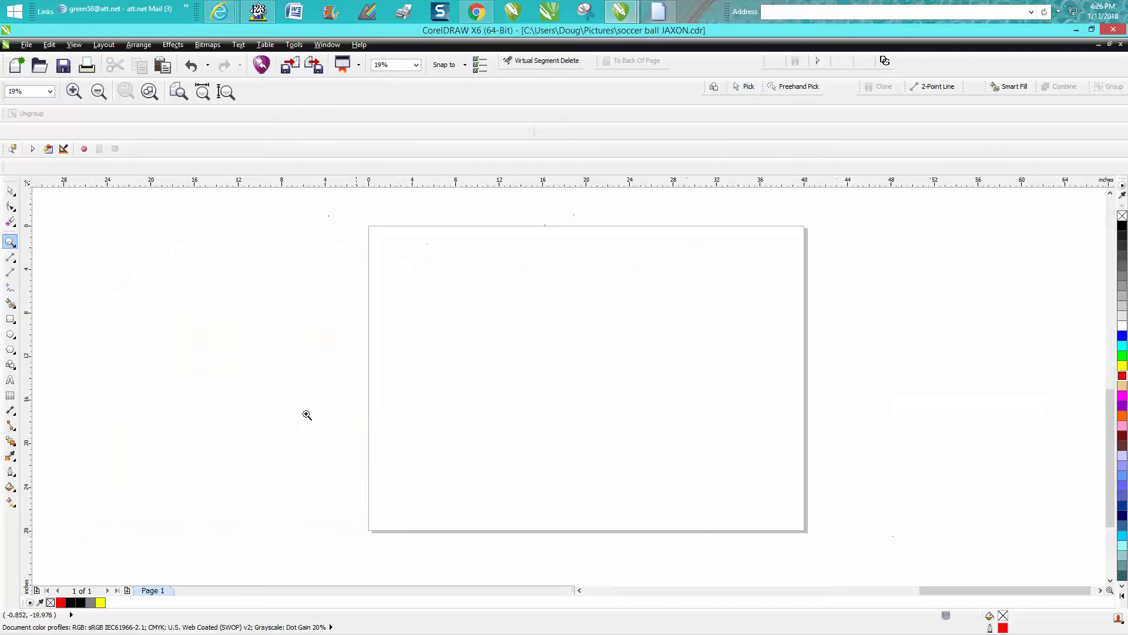
{"action": "left_click", "coordinate": [11, 191]}
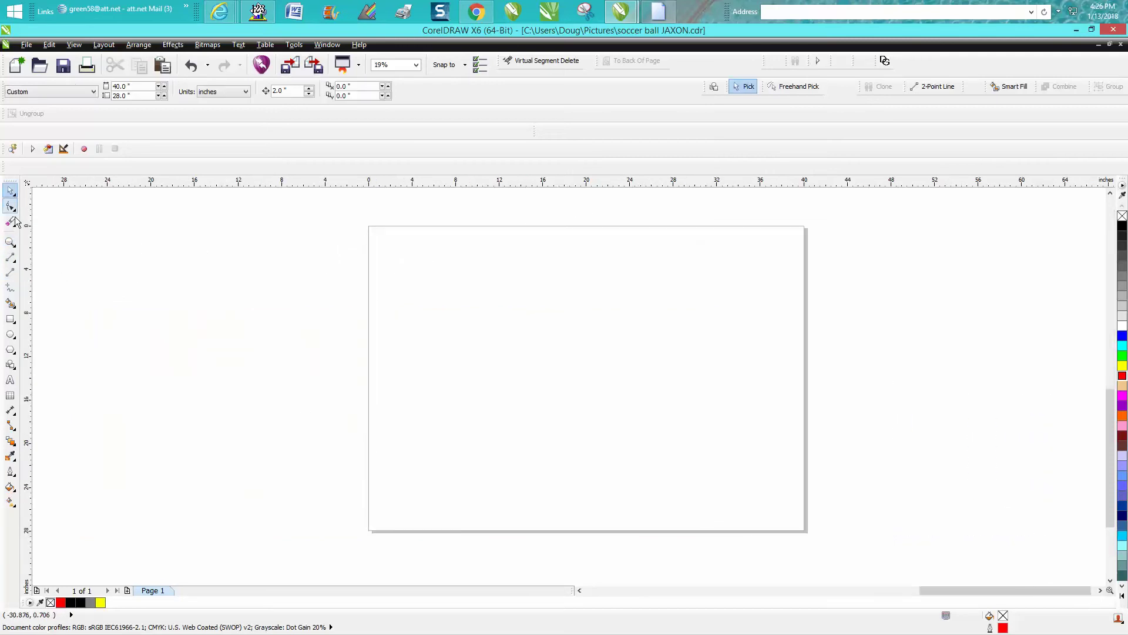
{"action": "left_click", "coordinate": [11, 334]}
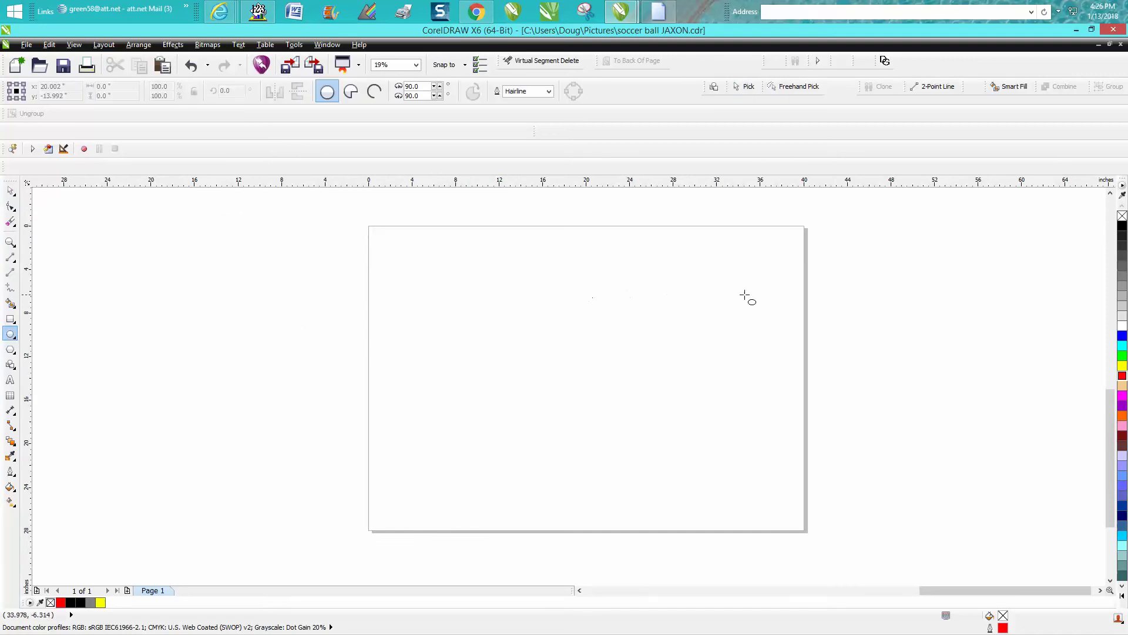
{"action": "left_click_drag", "start_coordinate": [774, 300], "coordinate": [431, 450]}
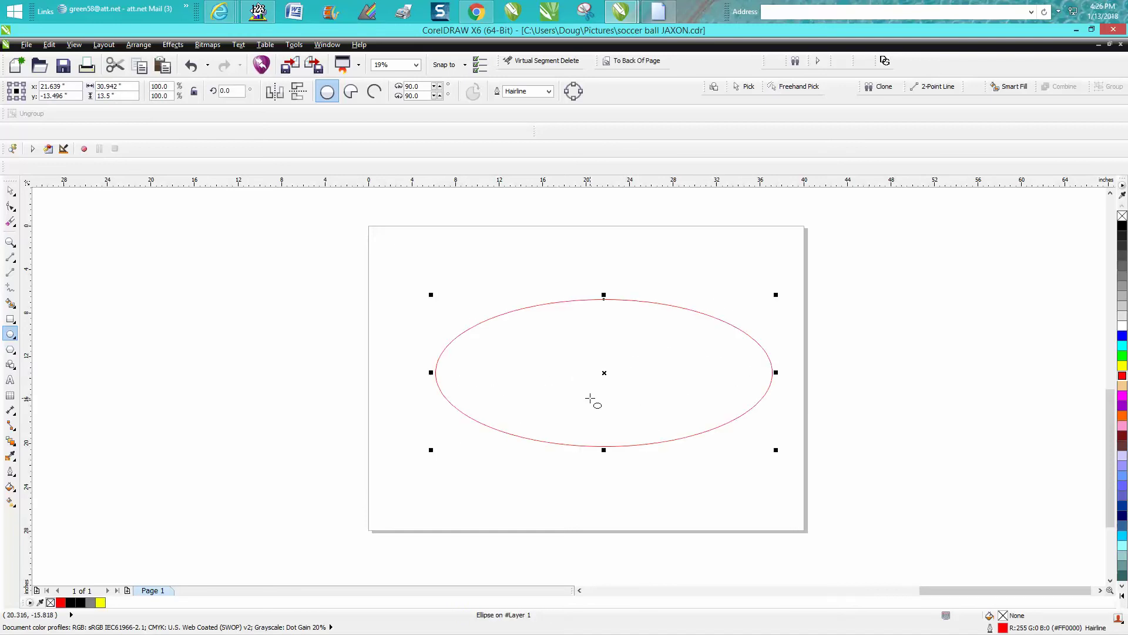
{"action": "left_click", "coordinate": [12, 191]}
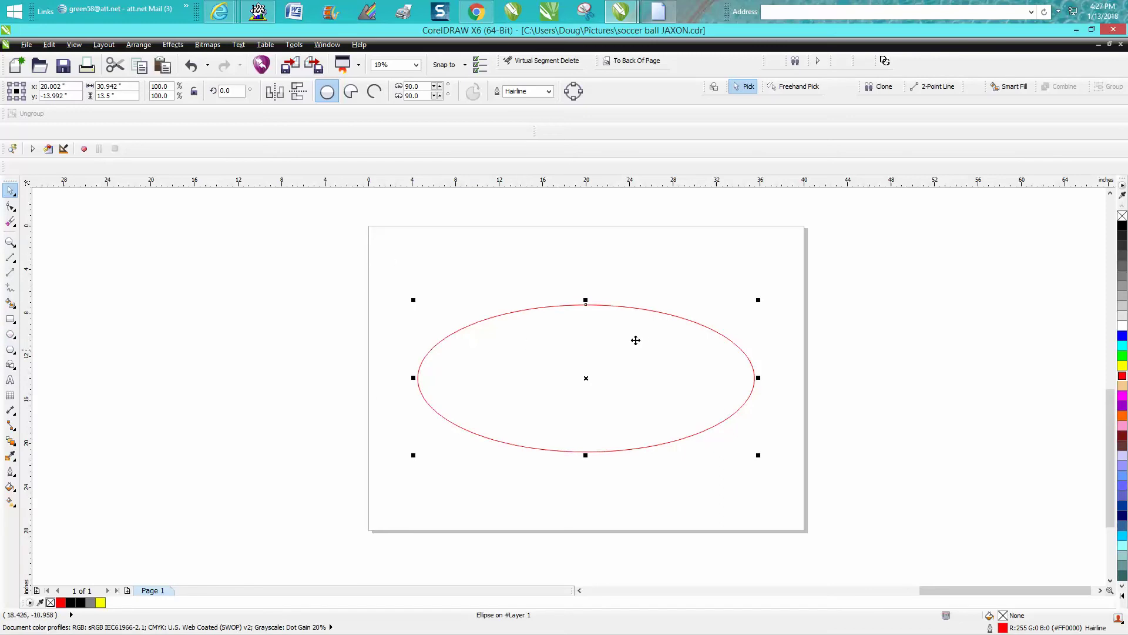
Create a smaller concentric copy of the ellipse inside it, about 25.9 by 10.7 inches
{"action": "left_click_drag", "start_coordinate": [758, 302], "coordinate": [734, 320]}
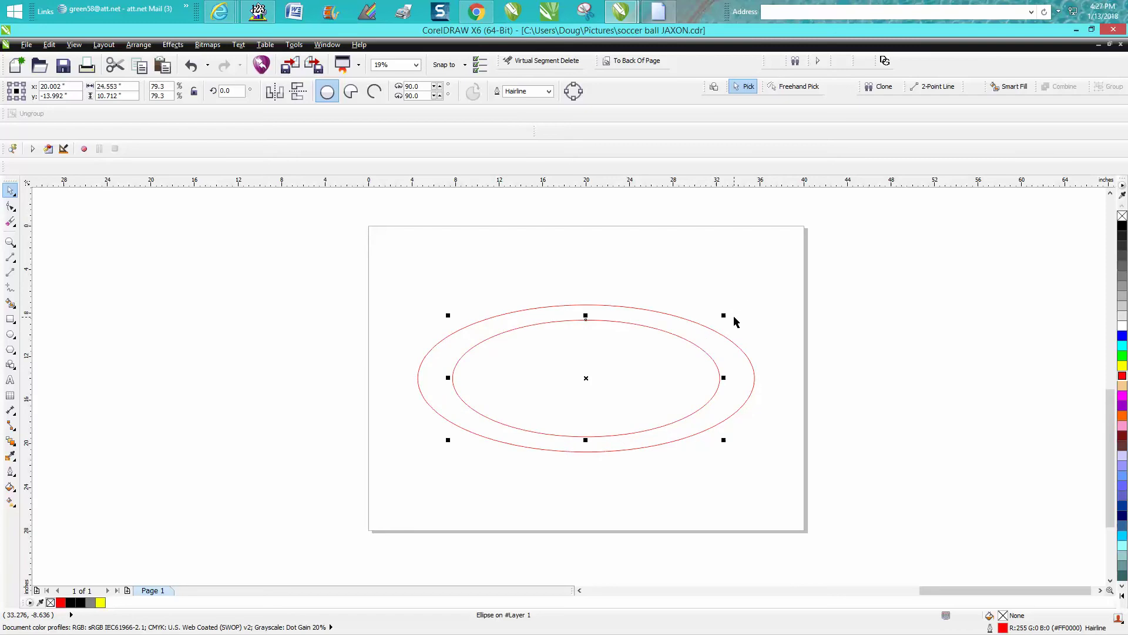
{"action": "left_click_drag", "start_coordinate": [723, 378], "coordinate": [736, 381]}
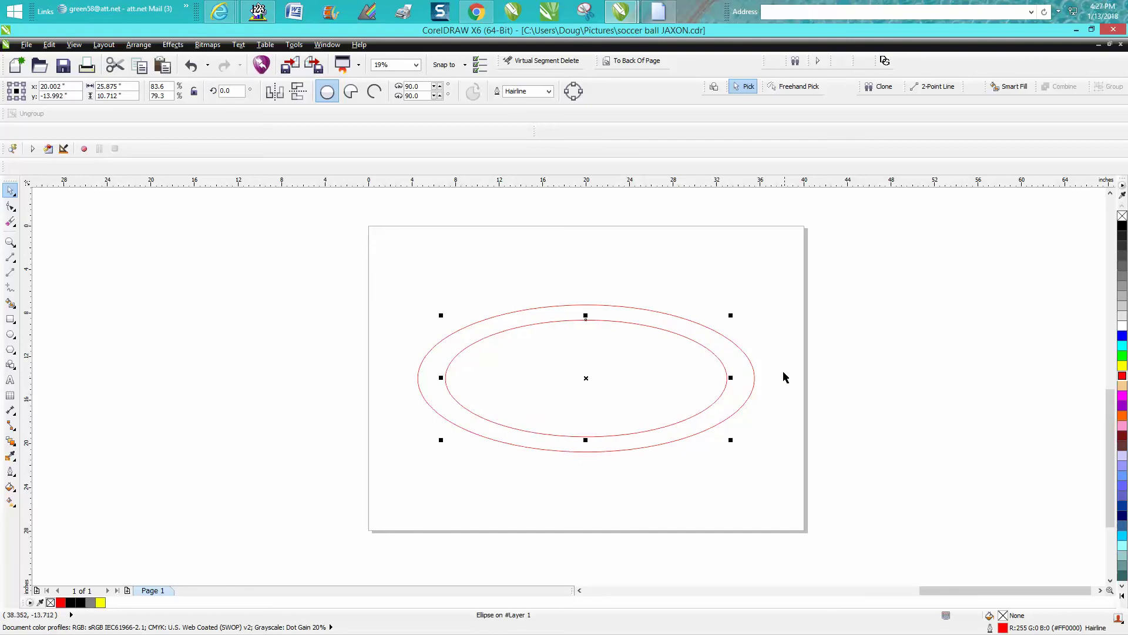
Move the inner ellipse off the page and re-center it on the page
{"action": "left_click", "coordinate": [694, 345]}
{"action": "left_click", "coordinate": [688, 335]}
{"action": "left_click_drag", "start_coordinate": [689, 335], "coordinate": [364, 290]}
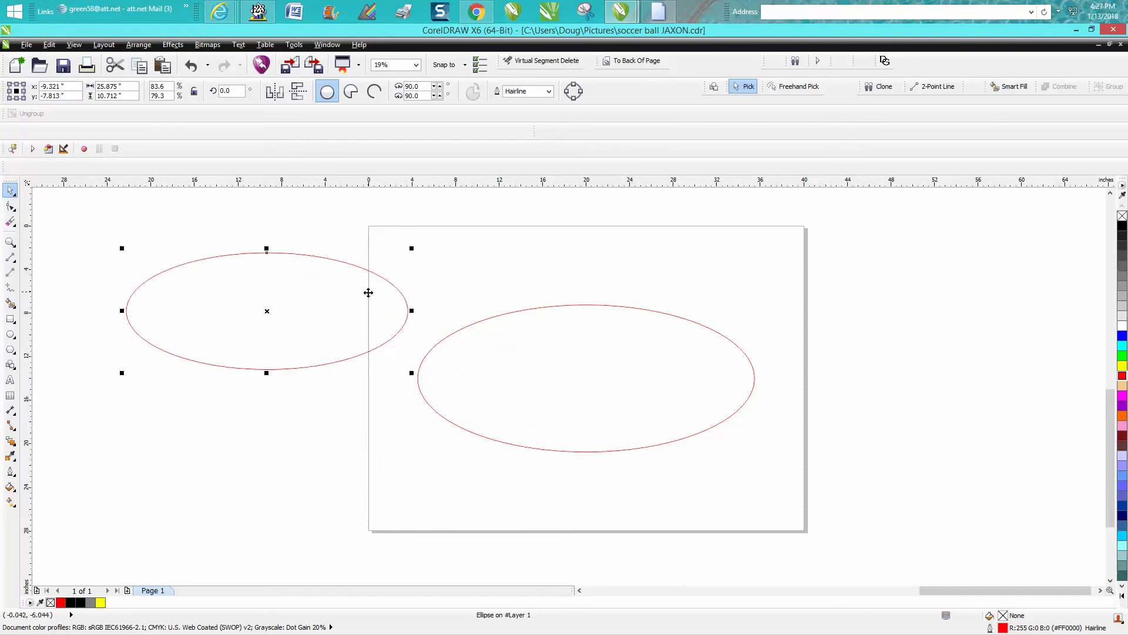
{"action": "key", "text": "ctrl+z"}
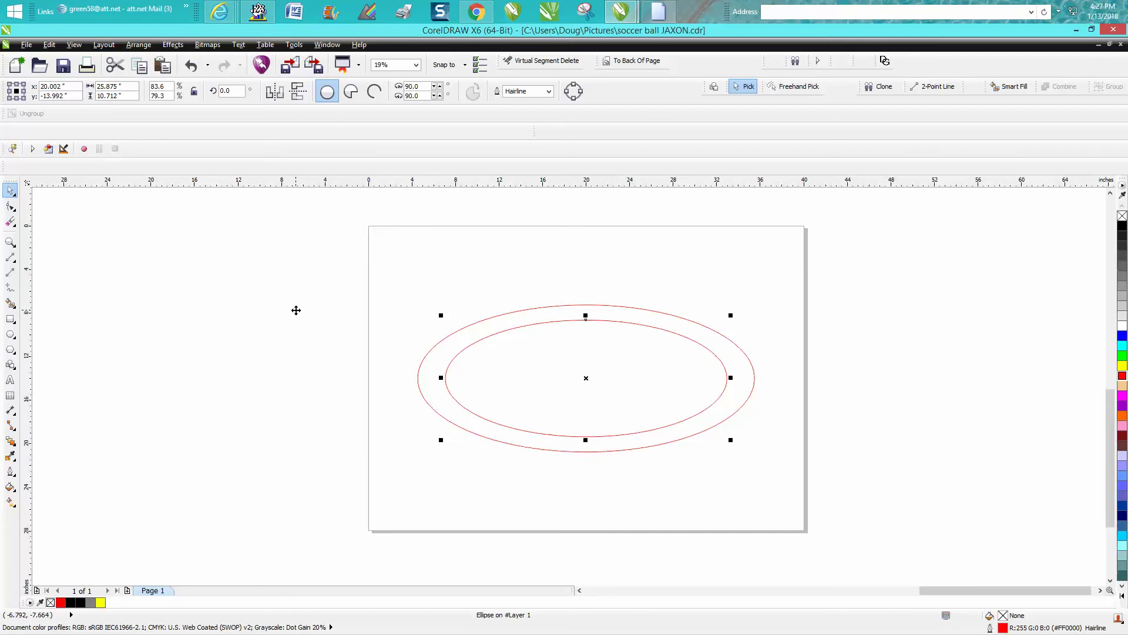
{"action": "left_click_drag", "start_coordinate": [590, 376], "coordinate": [267, 279]}
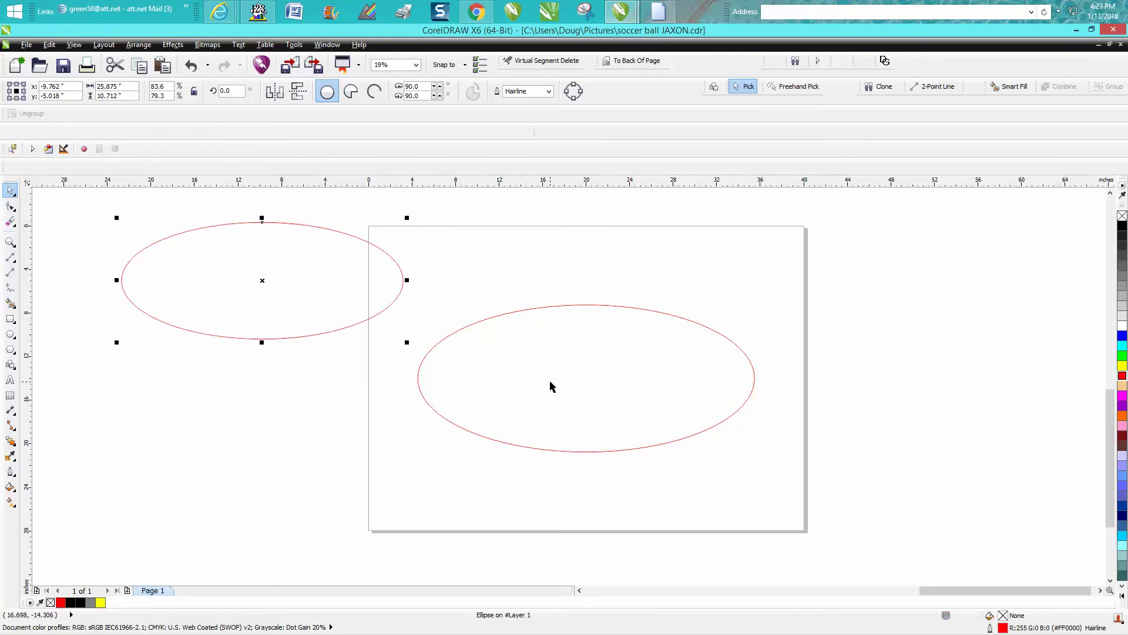
{"action": "left_click", "coordinate": [264, 281]}
{"action": "key", "text": "p"}
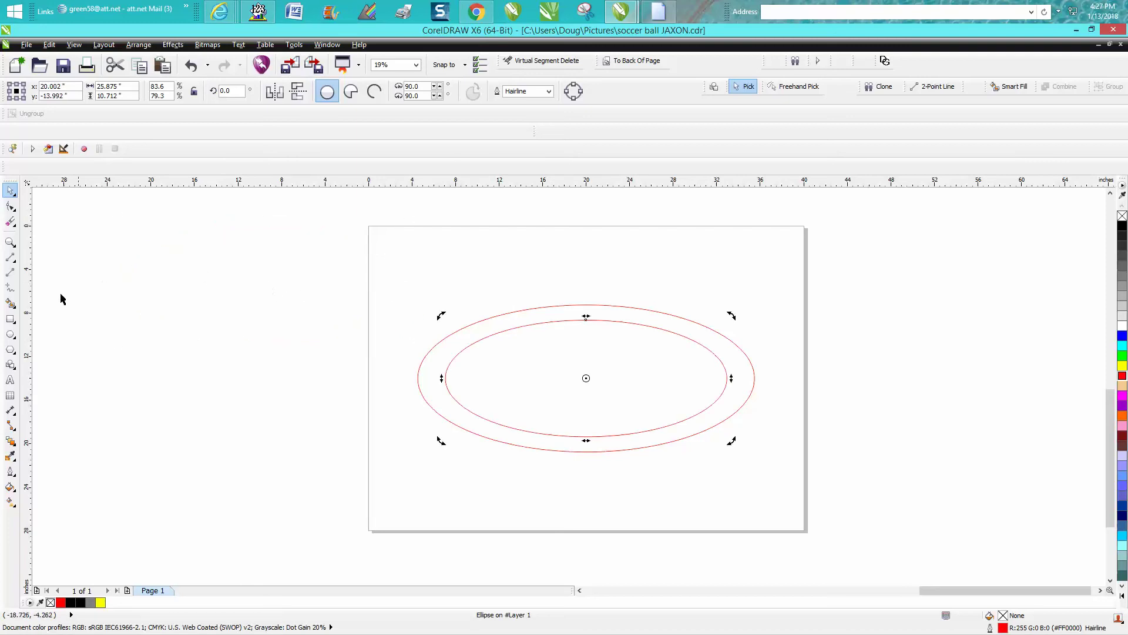
Add the first name shown on the blue sign photo as Arial Black artistic text, about 13.7 inches wide, beside the page
{"action": "left_click", "coordinate": [10, 379]}
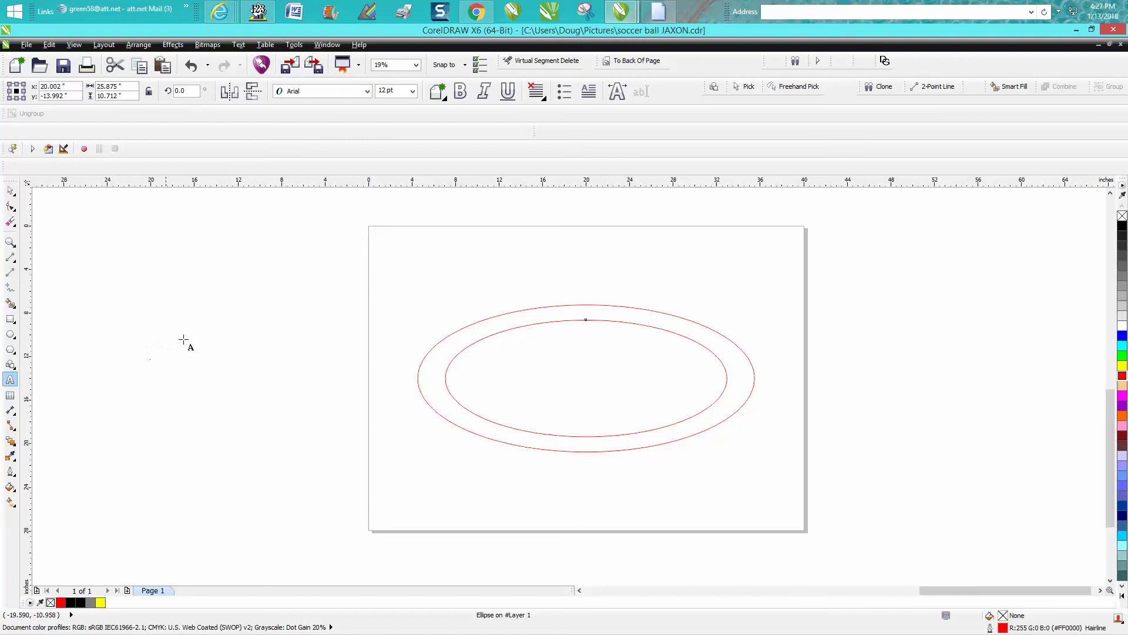
{"action": "left_click", "coordinate": [188, 337]}
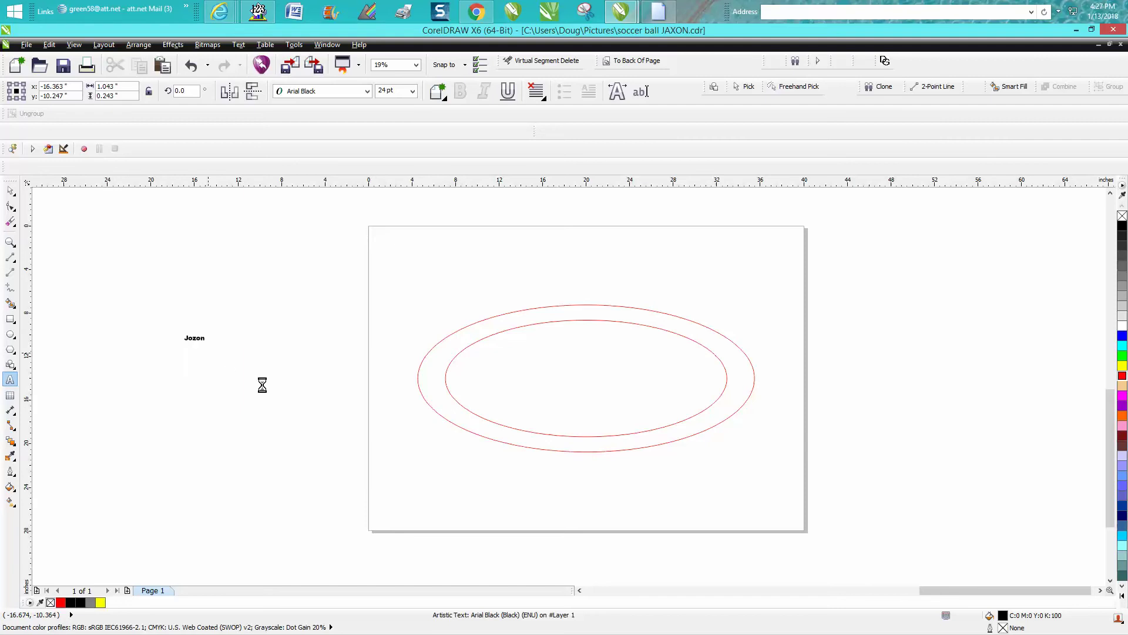
{"action": "key", "text": "BackSpace"}
{"action": "key", "text": "BackSpace"}
{"action": "key", "text": "BackSpace"}
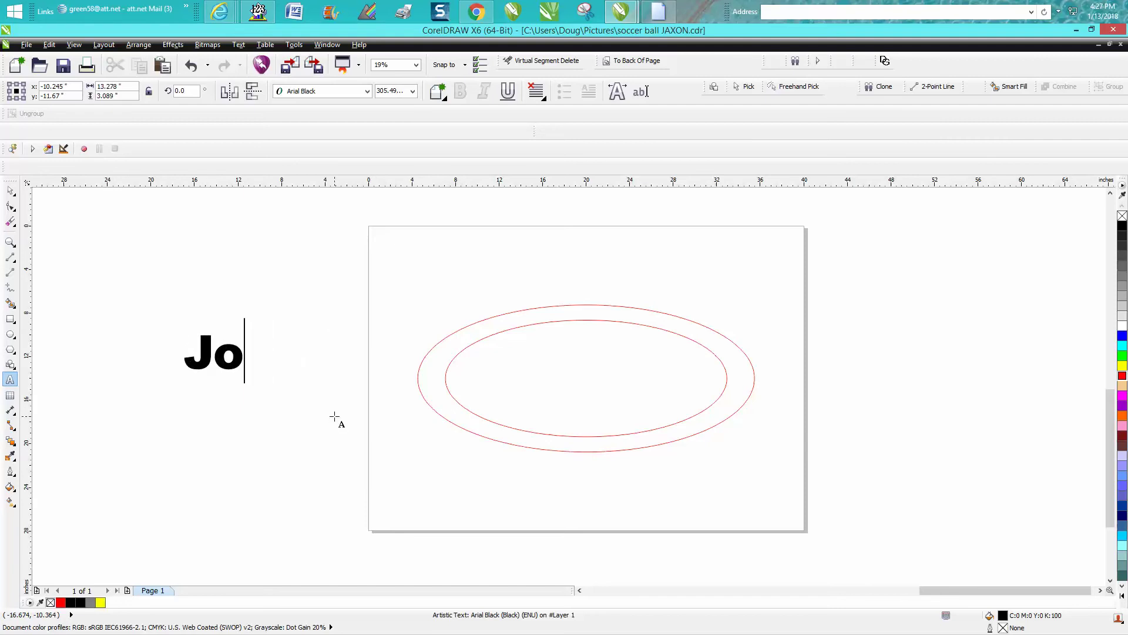
{"action": "type", "text": "xon"}
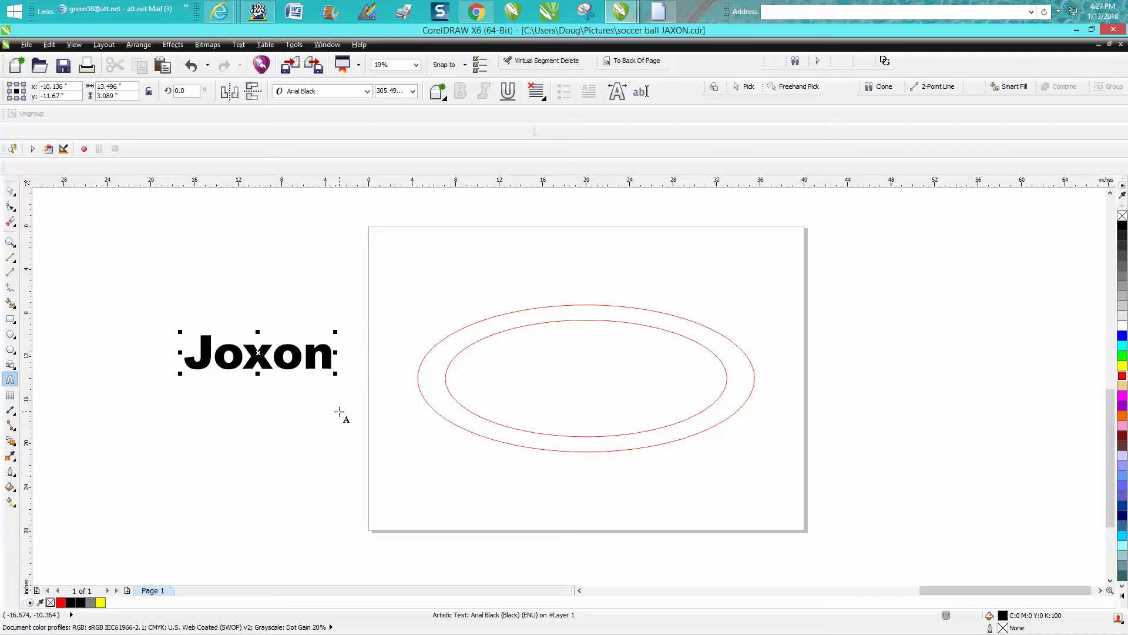
{"action": "key", "text": "BackSpace"}
{"action": "key", "text": "BackSpace"}
{"action": "key", "text": "BackSpace"}
{"action": "key", "text": "BackSpace"}
{"action": "type", "text": "axo"}
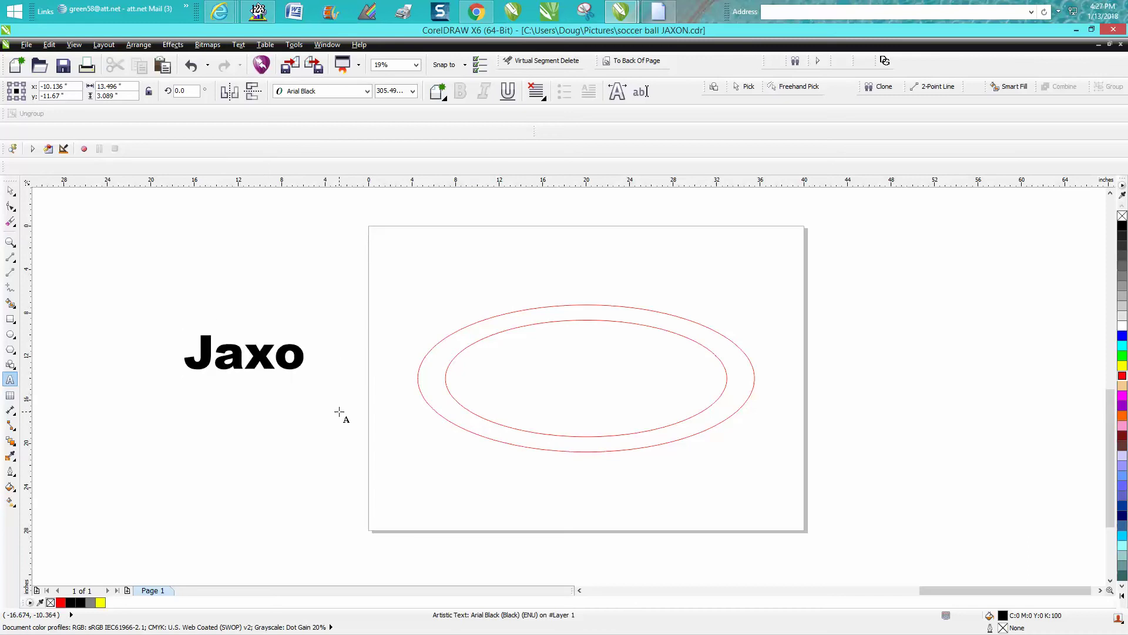
{"action": "type", "text": "n"}
{"action": "key", "text": "Escape"}
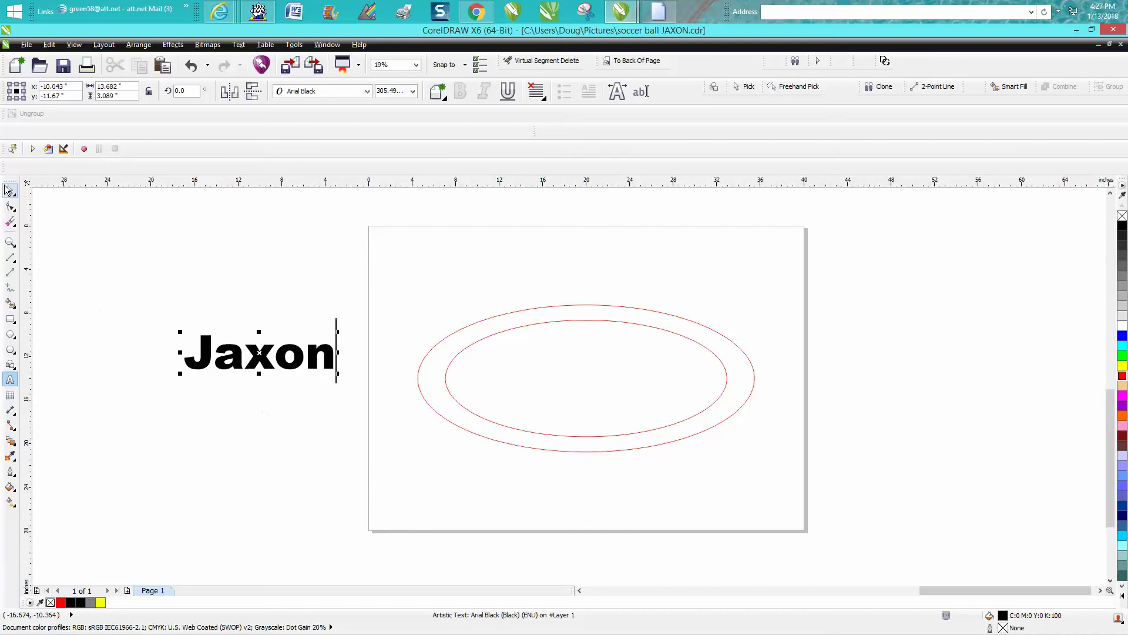
Enlarge the name text to about 19.3 inches wide and center it on the page as an unfilled red hairline outline
{"action": "left_click", "coordinate": [10, 191]}
{"action": "left_click_drag", "start_coordinate": [339, 378], "coordinate": [398, 418]}
{"action": "key", "text": "p"}
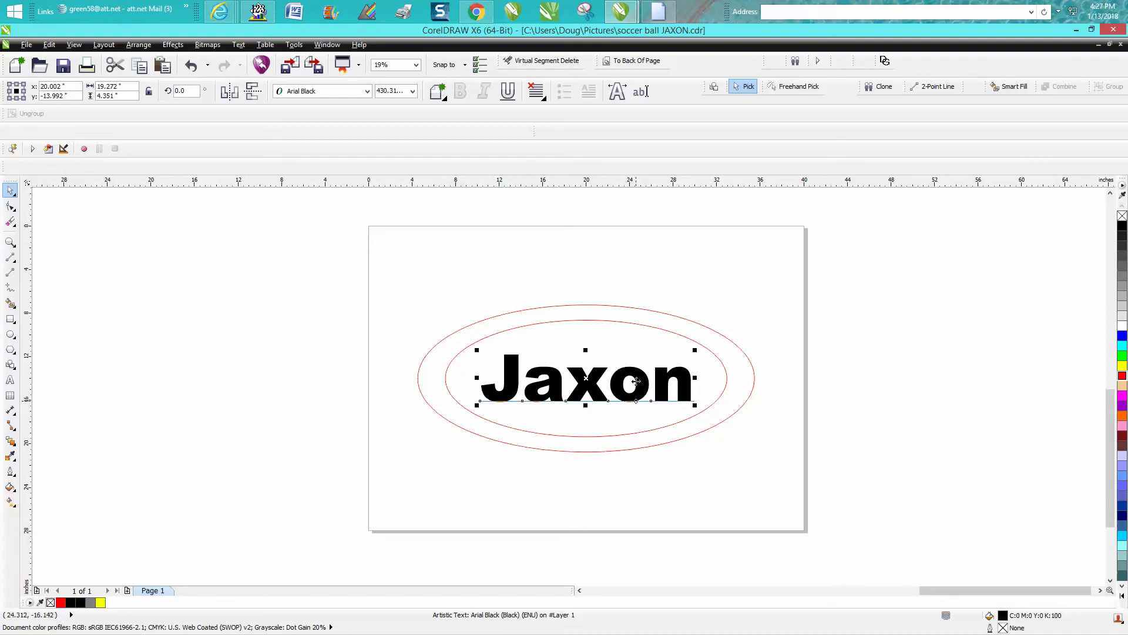
{"action": "left_click", "coordinate": [1122, 216]}
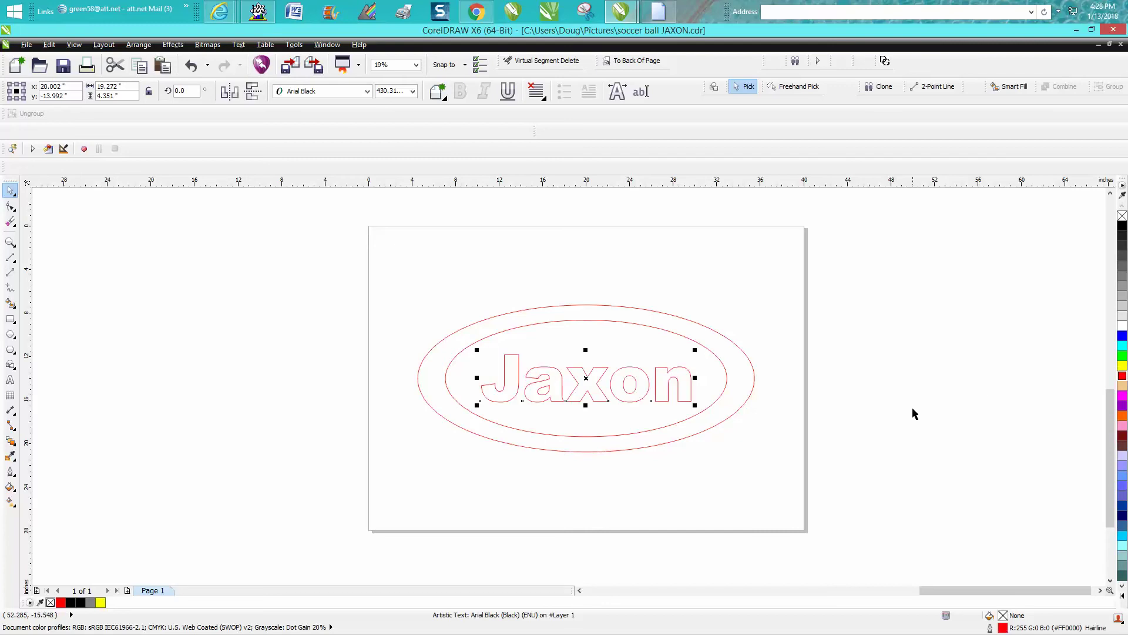
Move the inner ellipse off the page to the empty area beside the page's left edge
{"action": "left_click", "coordinate": [727, 374]}
{"action": "left_click_drag", "start_coordinate": [727, 375], "coordinate": [353, 383]}
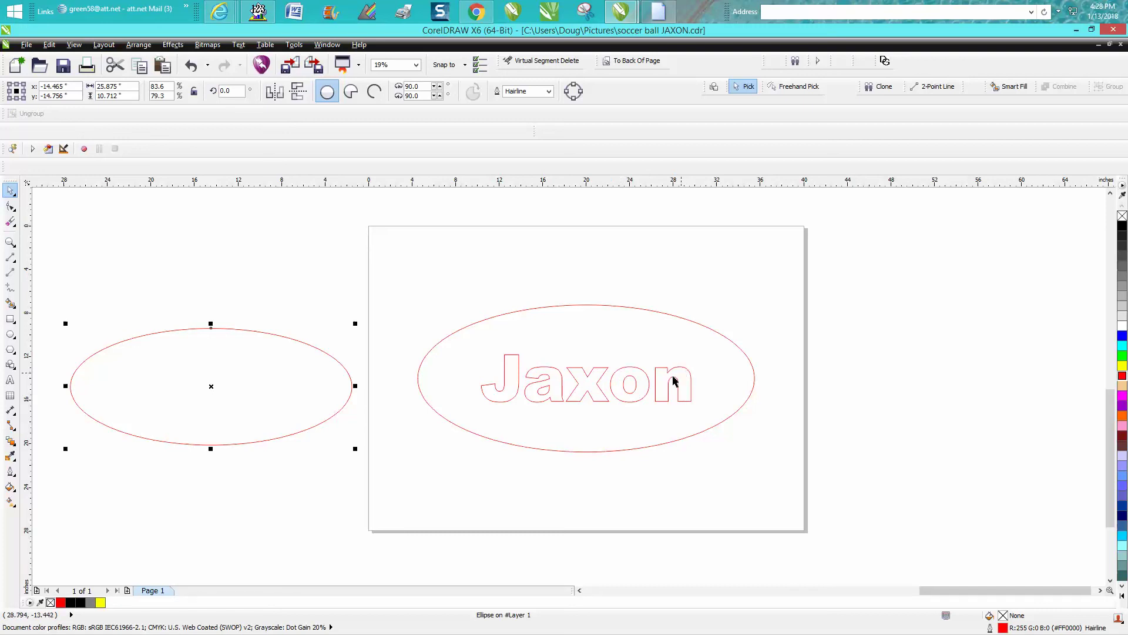
{"action": "left_click", "coordinate": [559, 383]}
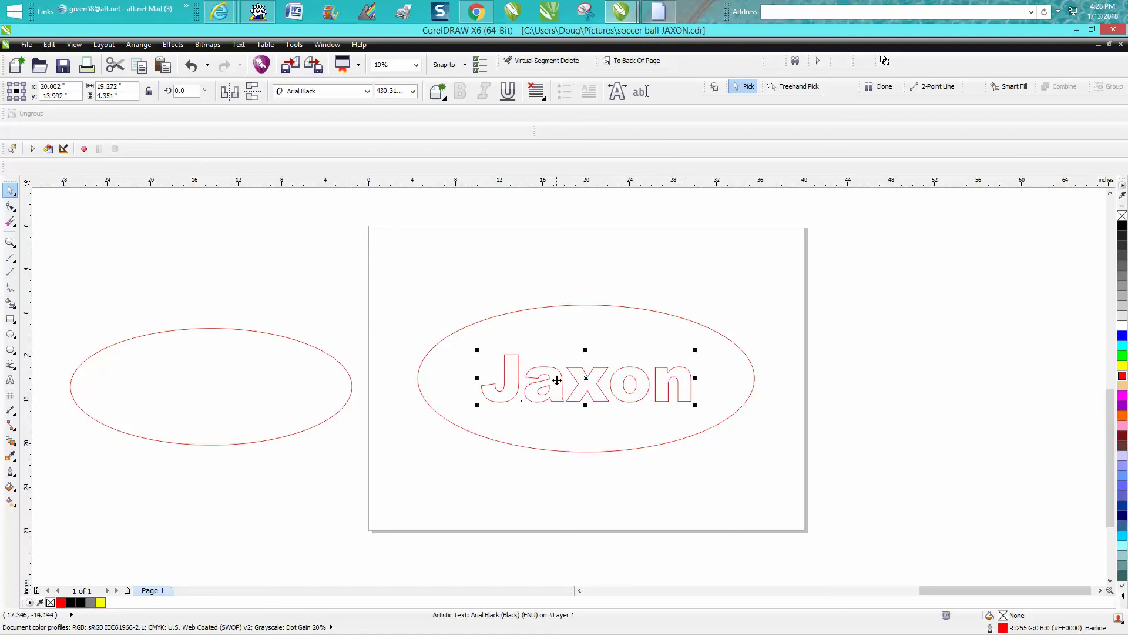
{"action": "left_click_drag", "start_coordinate": [584, 379], "coordinate": [221, 238]}
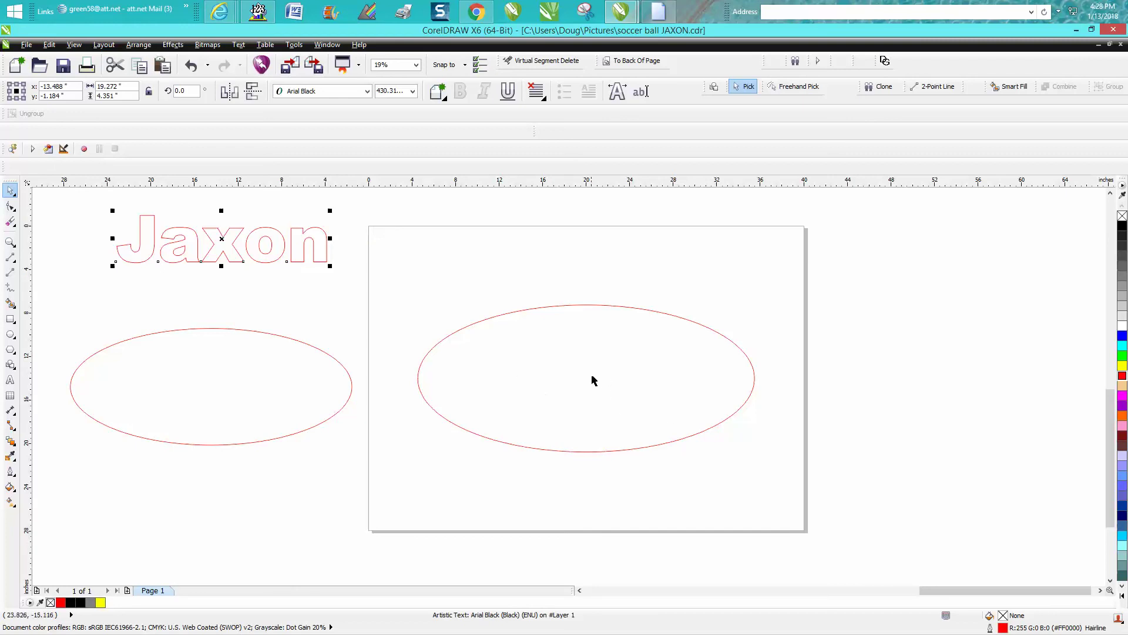
{"action": "left_click", "coordinate": [191, 65]}
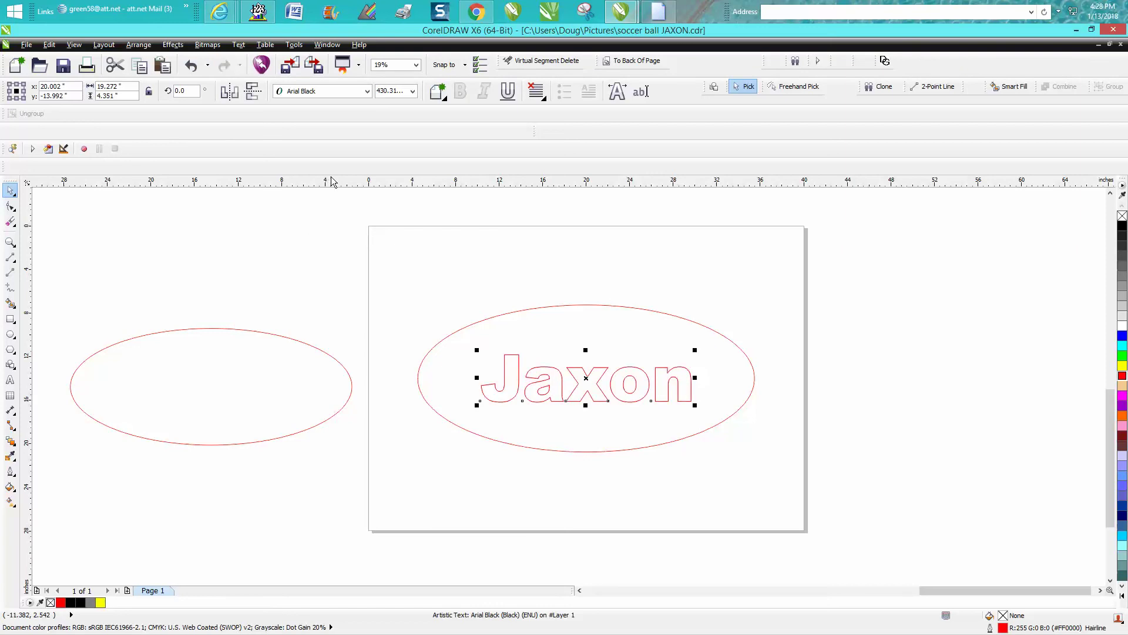
Place a copy of the outlined name to the right of the page and fill the copy with cyan
{"action": "left_click_drag", "start_coordinate": [587, 379], "coordinate": [944, 320]}
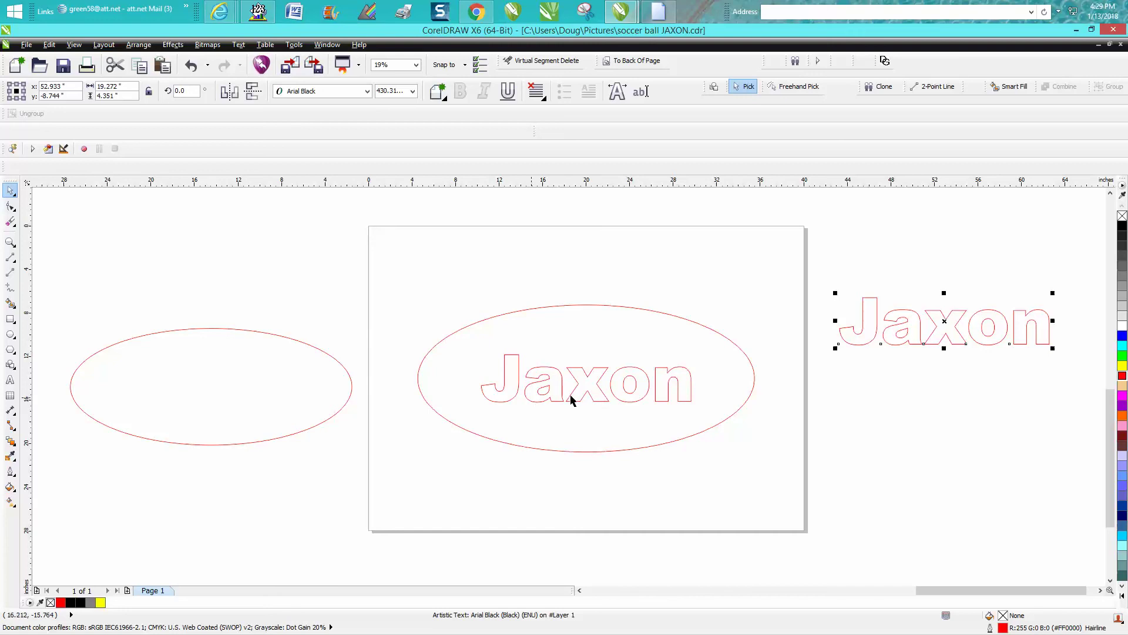
{"action": "left_click", "coordinate": [1123, 345]}
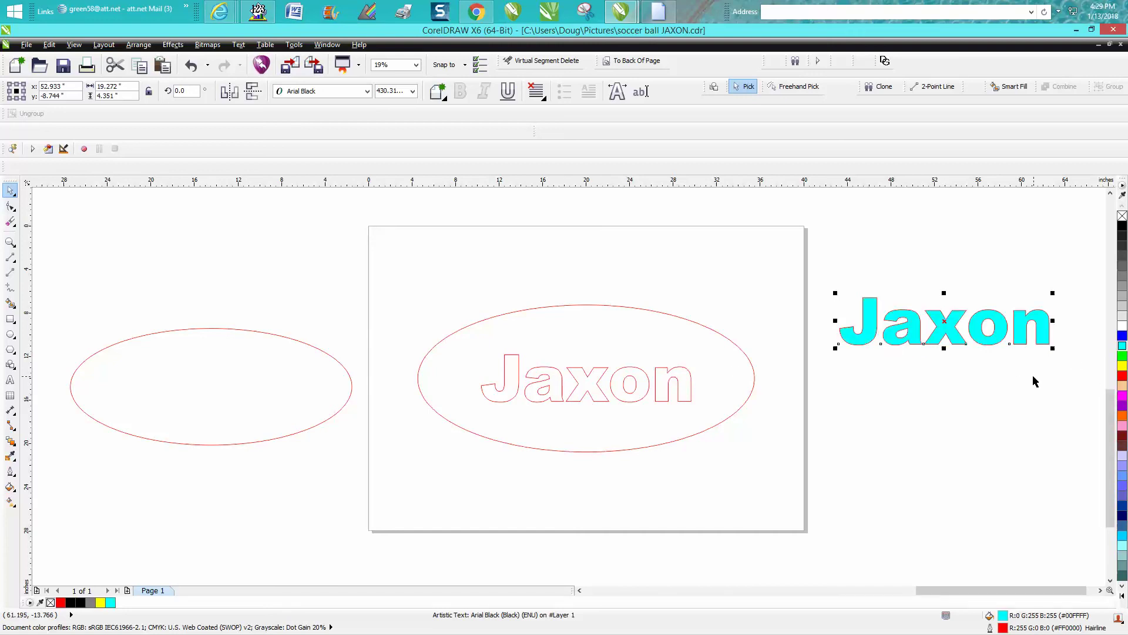
{"action": "left_click", "coordinate": [584, 345]}
{"action": "left_click", "coordinate": [1123, 355]}
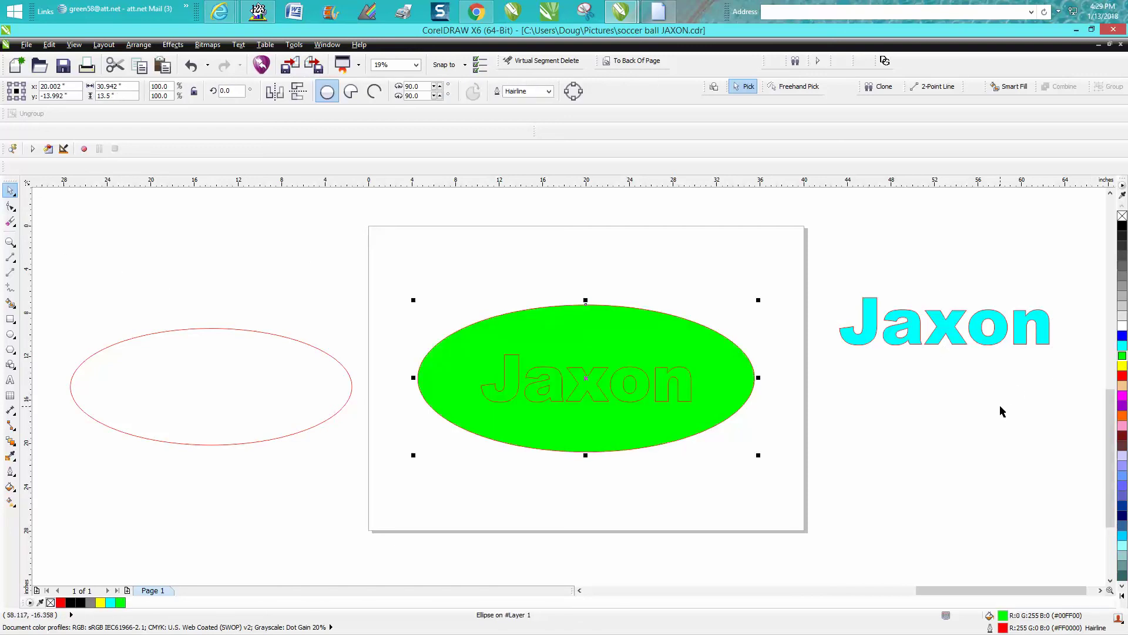
{"action": "left_click", "coordinate": [191, 66]}
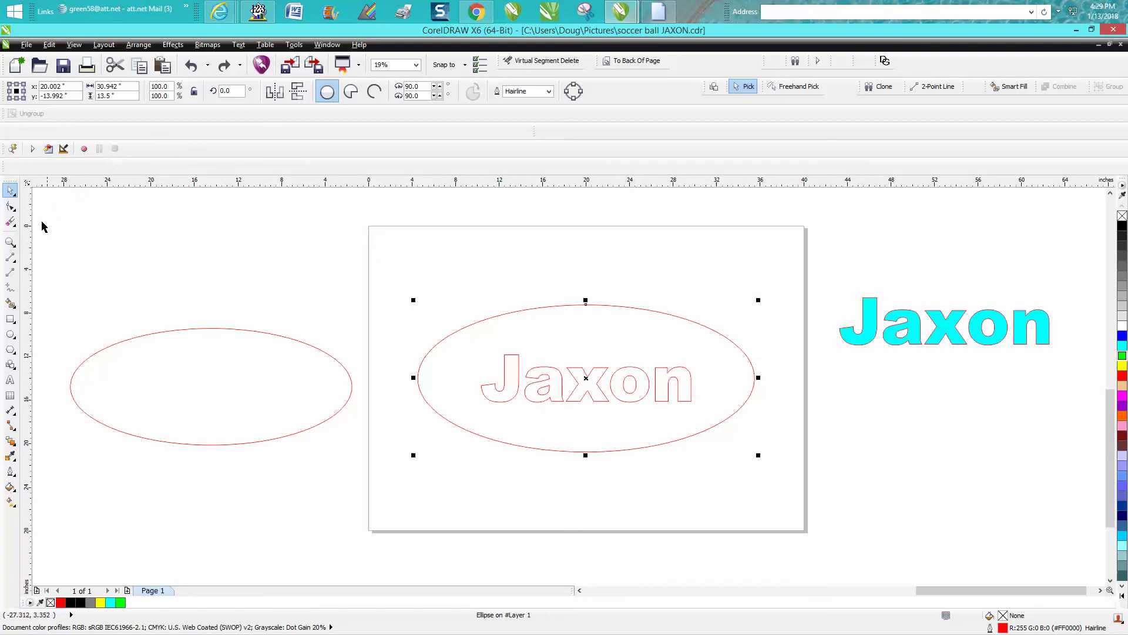
Smart Fill the area between the ellipse and the lettering, including the enclosed letter centers, with black and no outline
{"action": "left_click", "coordinate": [10, 303]}
{"action": "left_click", "coordinate": [578, 340]}
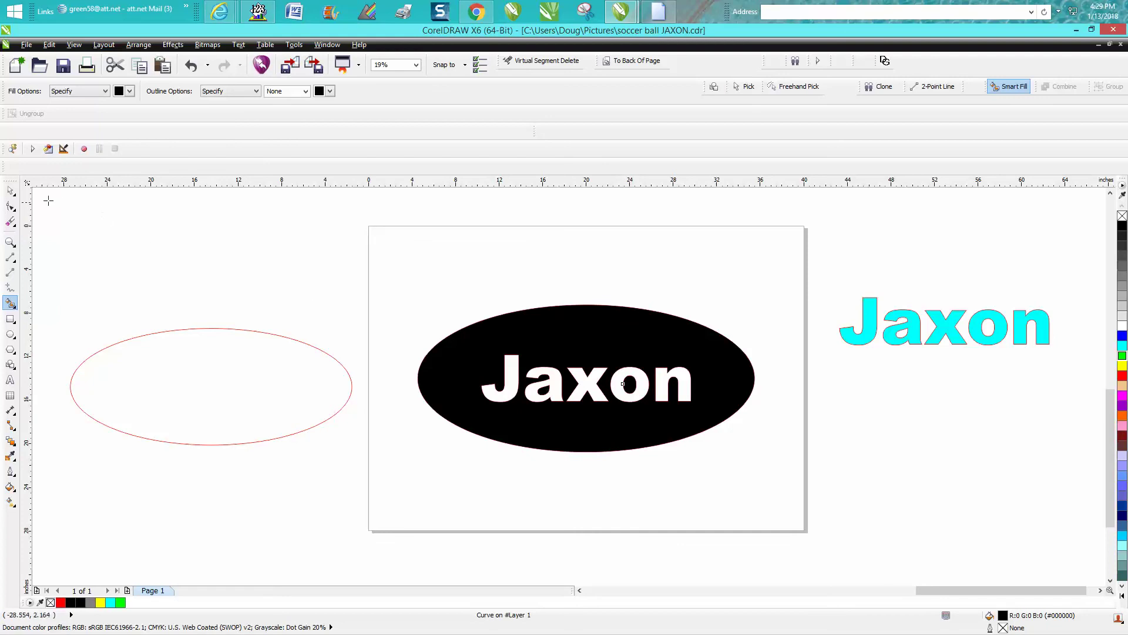
{"action": "left_click", "coordinate": [11, 191]}
Try overlaying the cyan name on the white lettering of the black ellipse, then shifting it slightly sideways
{"action": "left_click", "coordinate": [947, 326]}
{"action": "left_click_drag", "start_coordinate": [947, 327], "coordinate": [590, 384]}
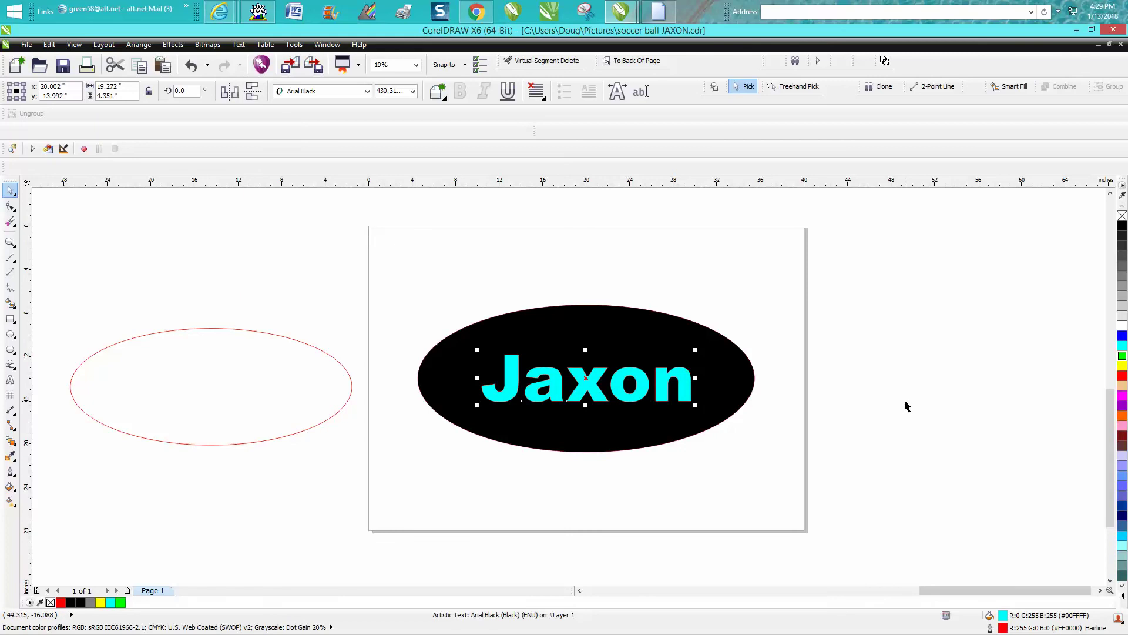
{"action": "left_click_drag", "start_coordinate": [590, 379], "coordinate": [616, 380]}
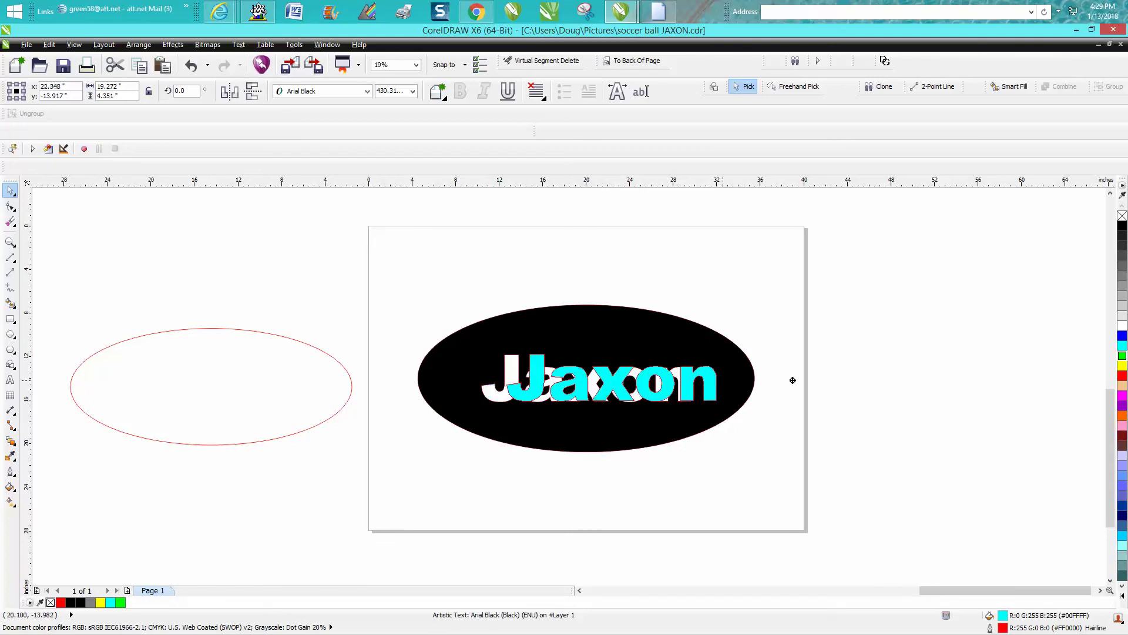
{"action": "key", "text": "ctrl+z"}
{"action": "key", "text": "ctrl+z"}
{"action": "left_click", "coordinate": [893, 423]}
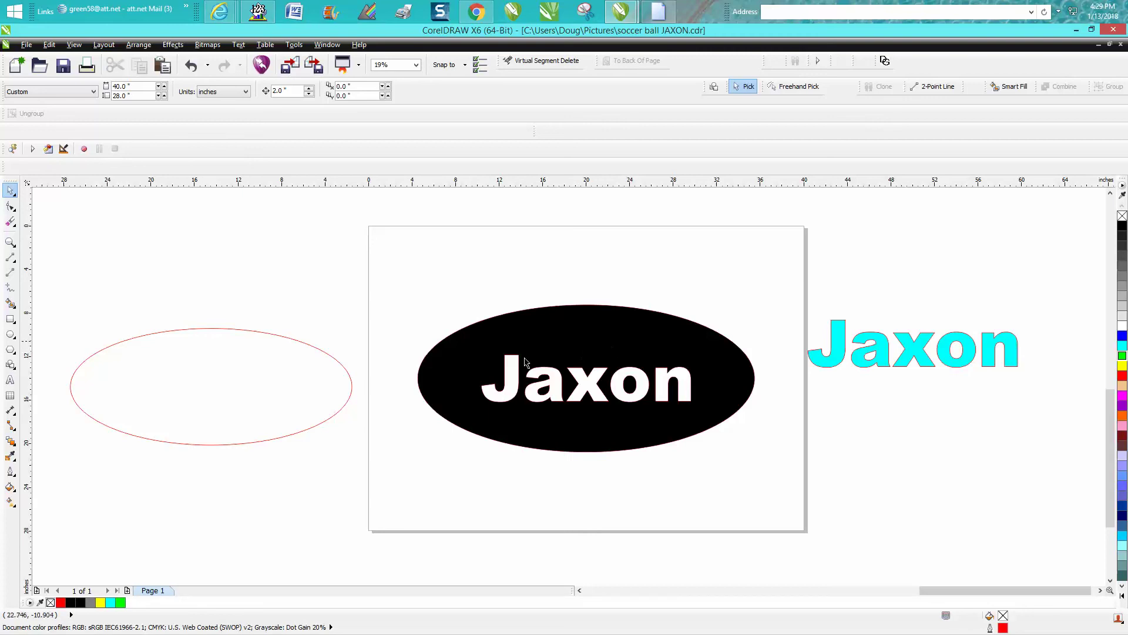
Move the black filled shape above the outlined ellipse and delete the leftover black centers of the letters a and o
{"action": "left_click_drag", "start_coordinate": [649, 361], "coordinate": [648, 242]}
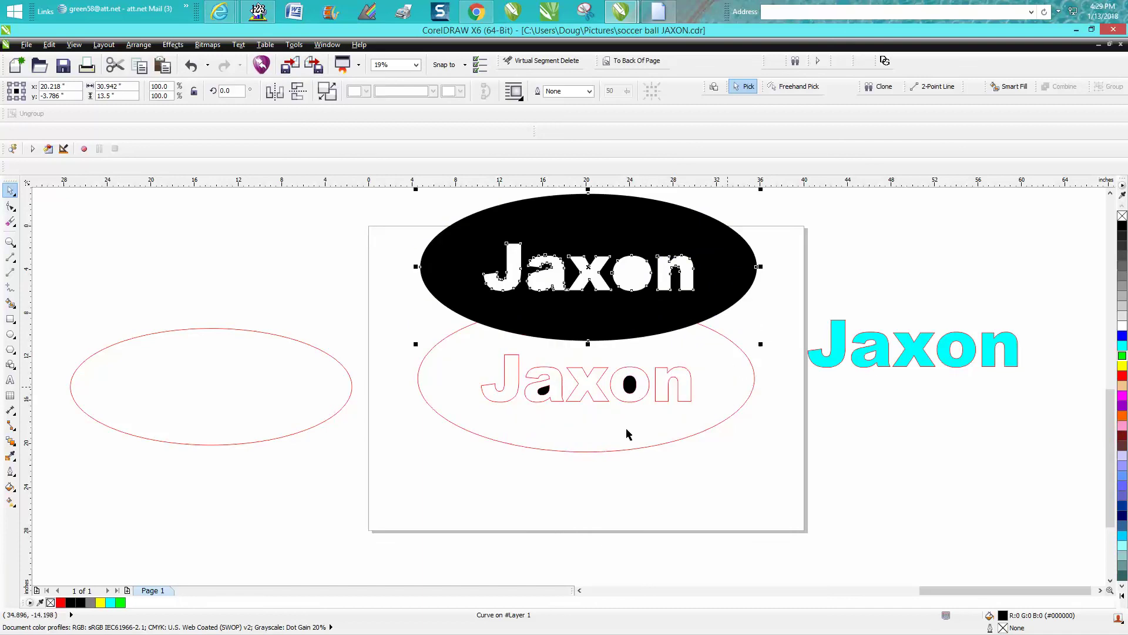
{"action": "left_click", "coordinate": [628, 387]}
{"action": "key", "text": "Delete"}
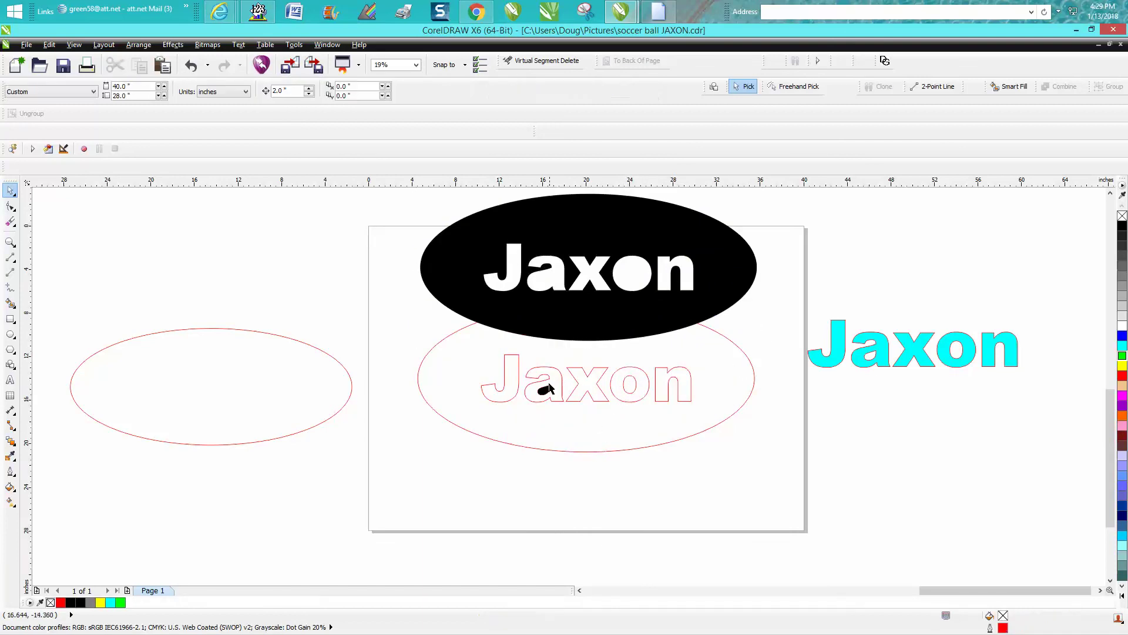
{"action": "left_click", "coordinate": [545, 391]}
{"action": "key", "text": "Delete"}
{"action": "left_click", "coordinate": [639, 405]}
{"action": "left_click_drag", "start_coordinate": [620, 247], "coordinate": [622, 202]}
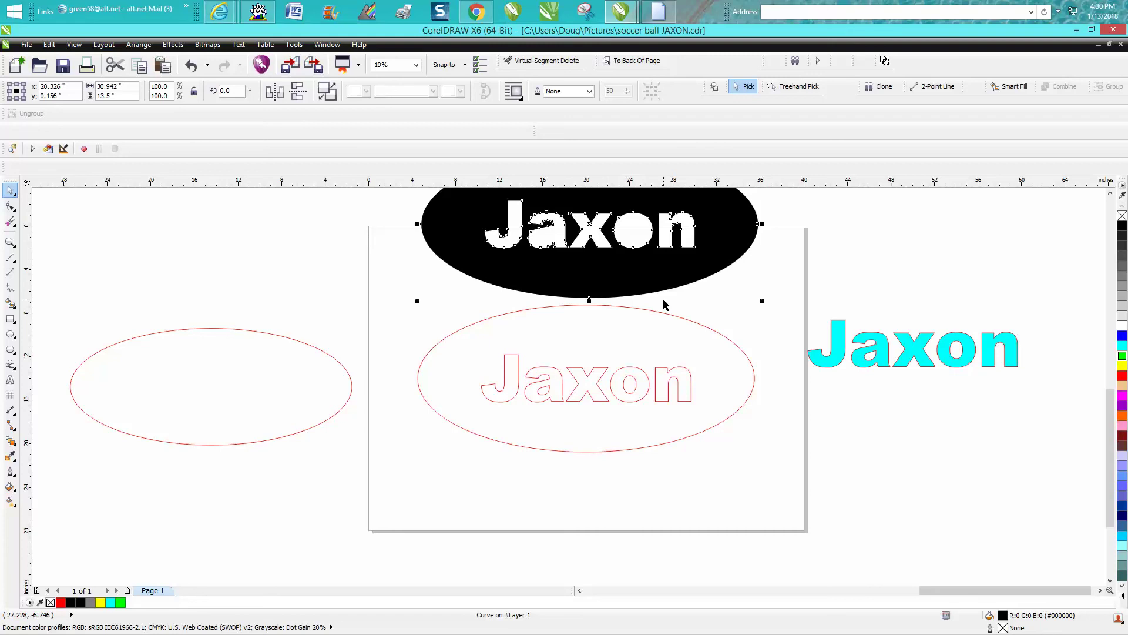
{"action": "scroll", "coordinate": [664, 304], "scroll_direction": "down", "scroll_amount": 3}
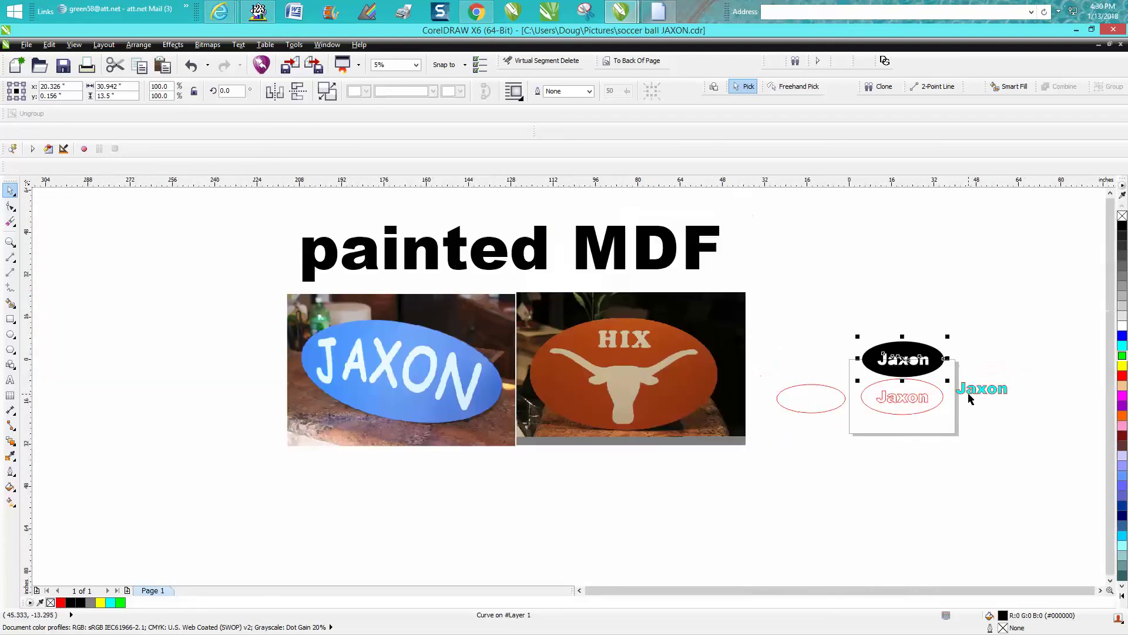
{"action": "left_click", "coordinate": [10, 241]}
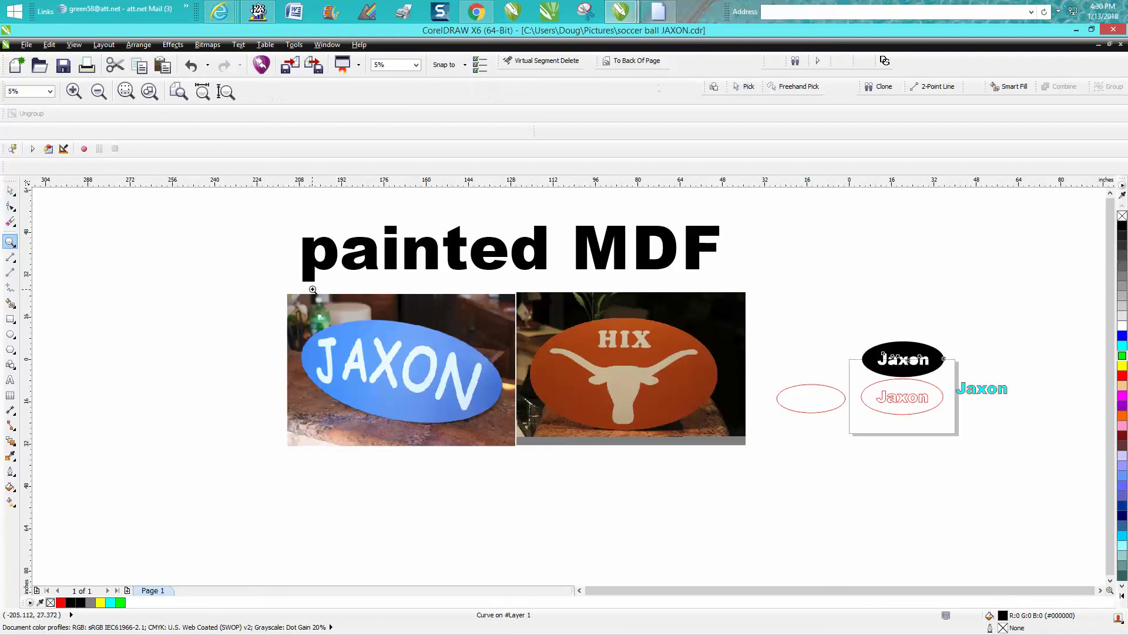
{"action": "left_click_drag", "start_coordinate": [284, 300], "coordinate": [799, 500]}
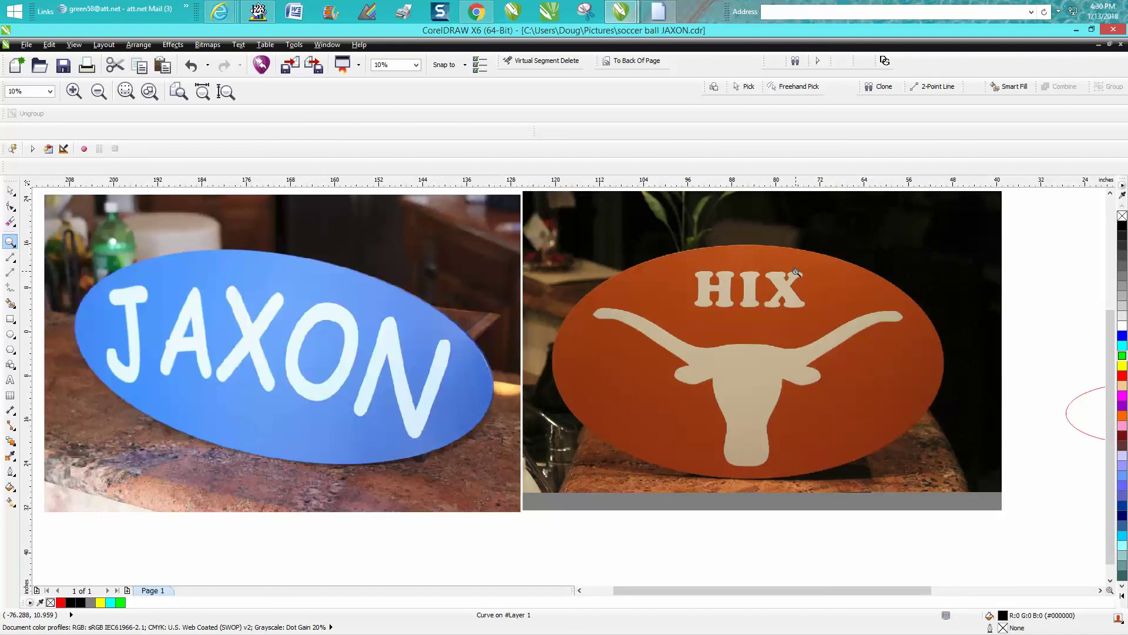
{"action": "scroll", "coordinate": [796, 272], "scroll_direction": "down", "scroll_amount": 3}
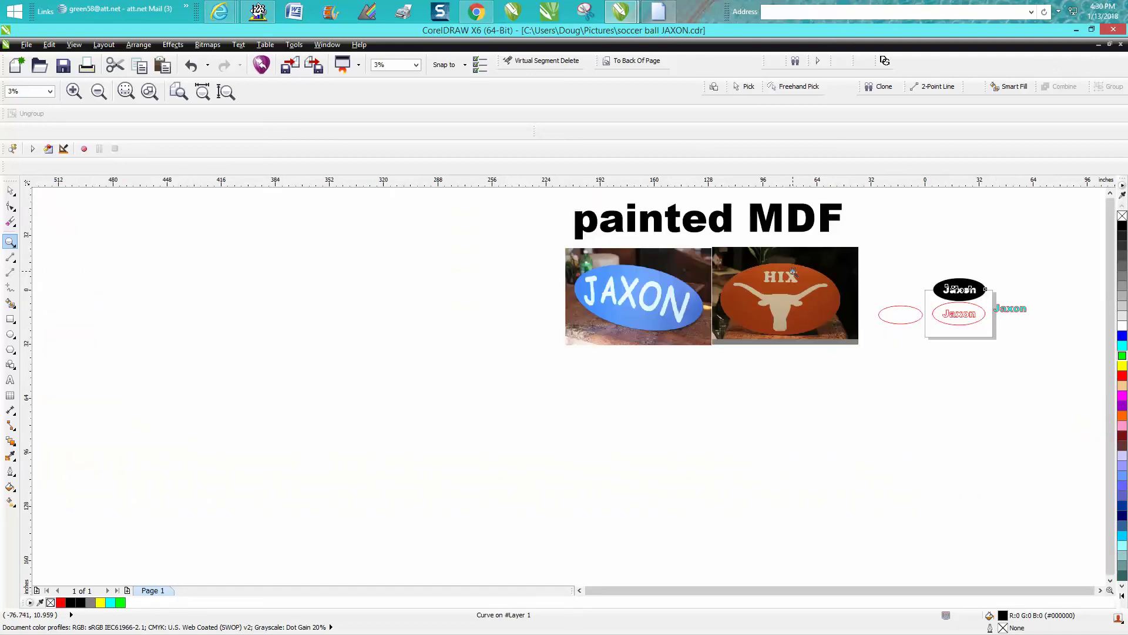